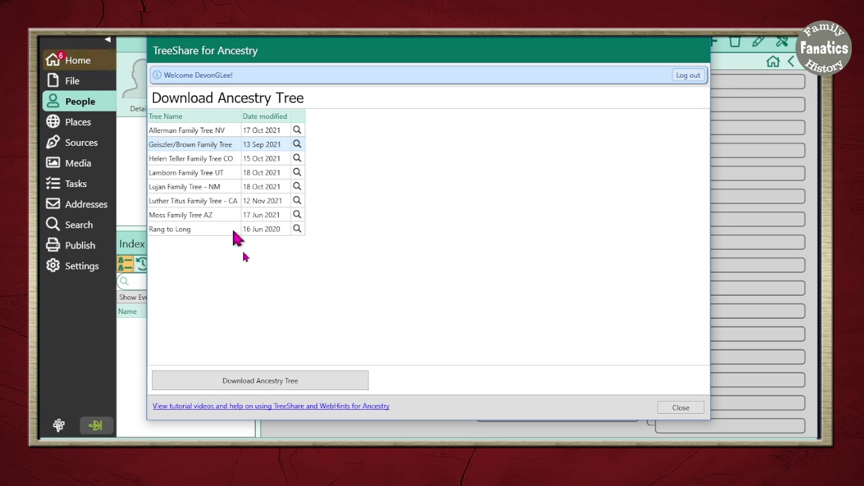
# Step: Download the selected Ancestry family tree into the new file
pyautogui.click(284, 382)
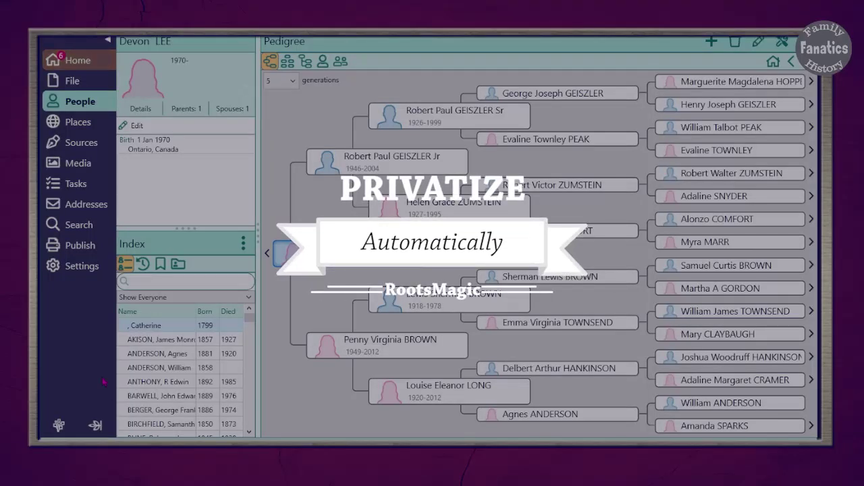
# Step: Start a GEDCOM export of the current file to the Documents folder, naming it GEDcom for GEDmatch2.ged
pyautogui.click(81, 87)
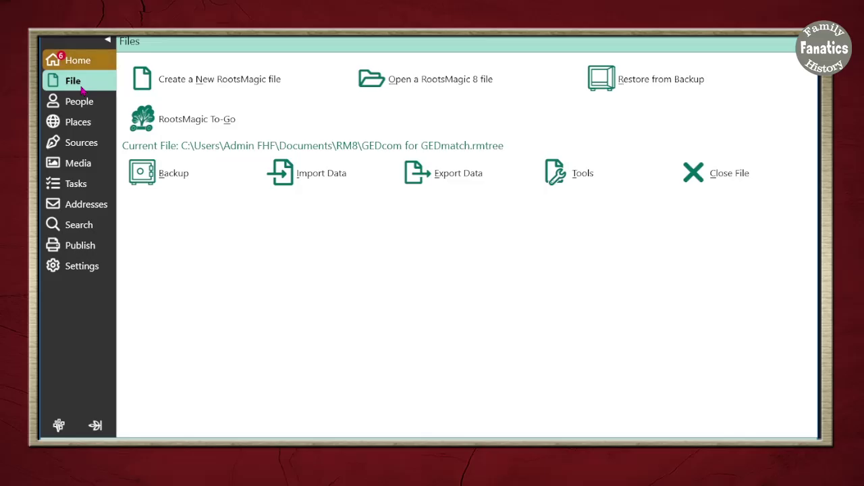
pyautogui.click(440, 181)
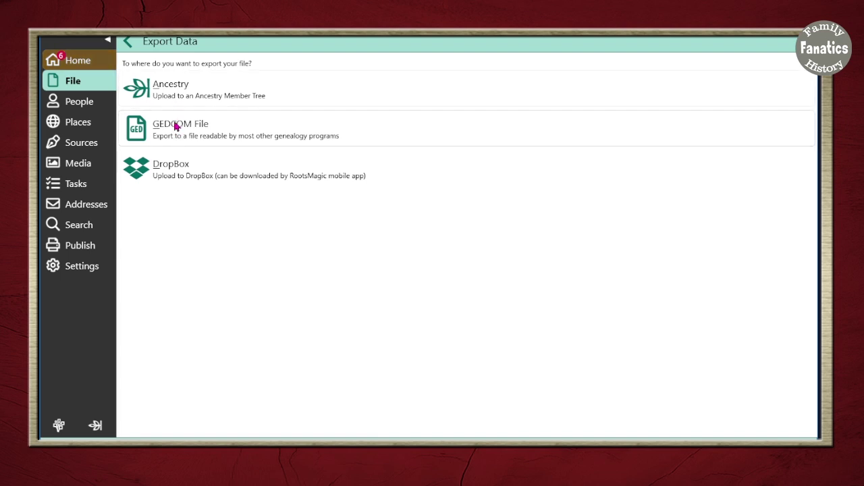
pyautogui.click(174, 144)
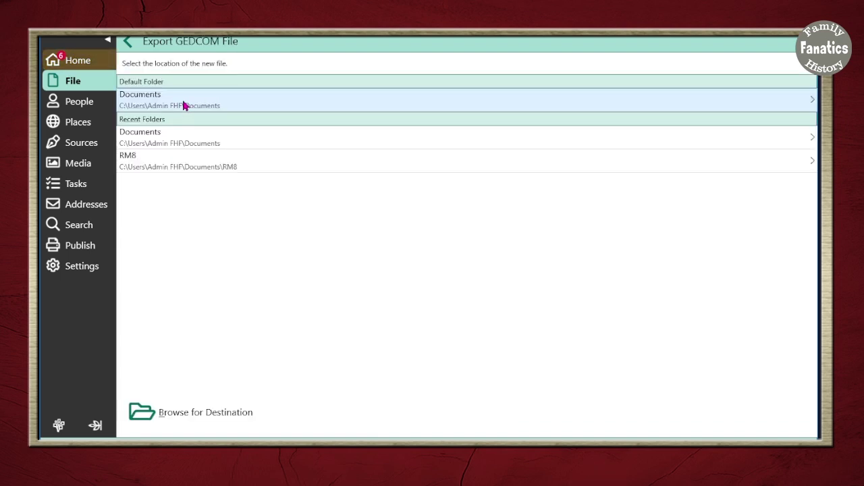
pyautogui.click(183, 106)
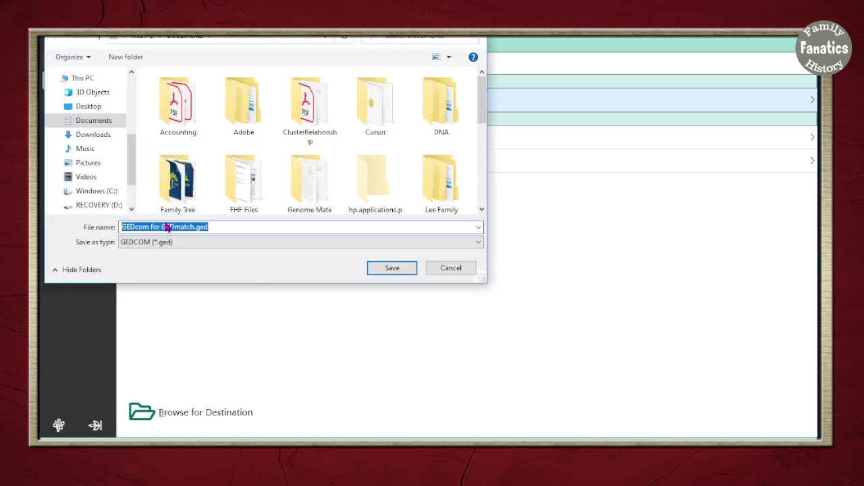
pyautogui.click(193, 227)
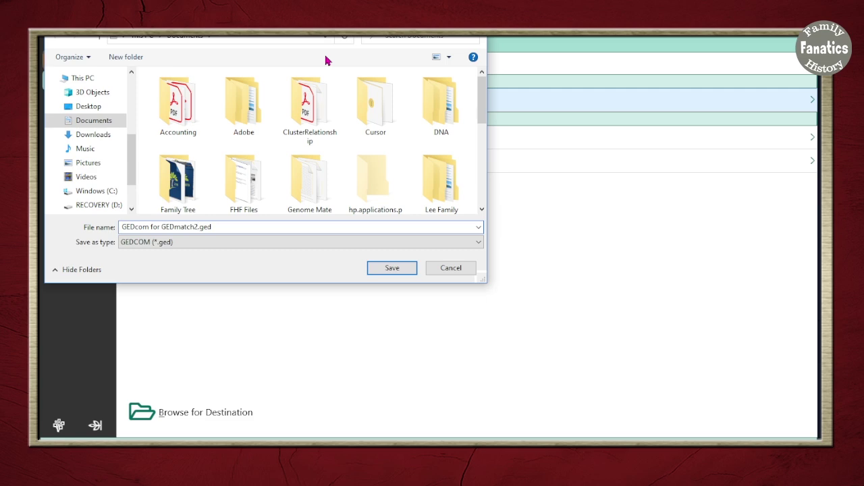
pyautogui.click(399, 269)
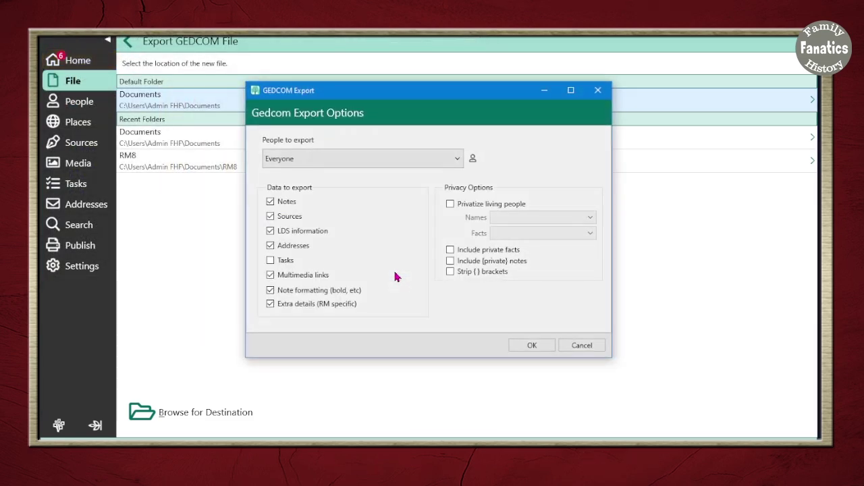
# Step: Exclude notes, sources, LDS information, addresses, multimedia links, note formatting and extra details from the GEDCOM export
pyautogui.moveTo(342, 90); pyautogui.dragTo(201, 7)
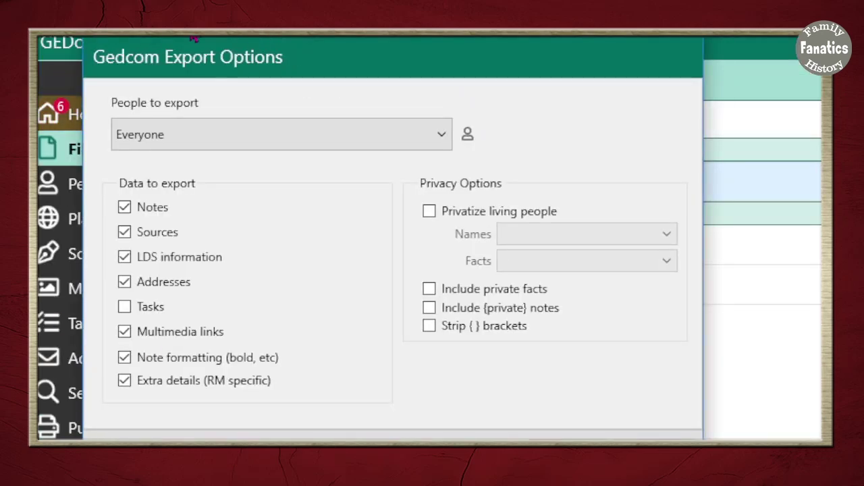
pyautogui.click(124, 257)
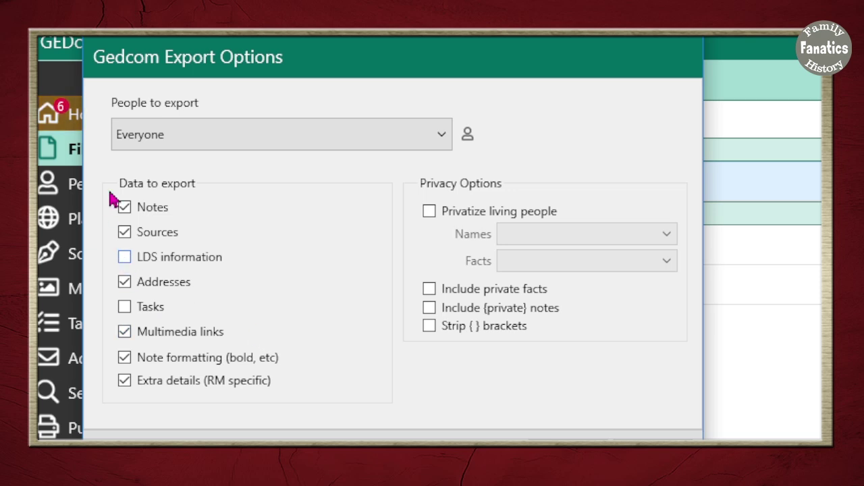
pyautogui.click(123, 234)
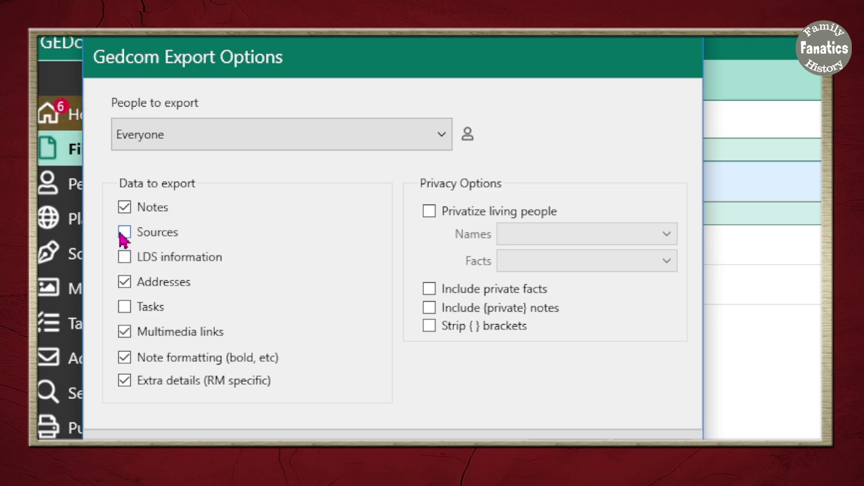
pyautogui.click(125, 282)
pyautogui.click(127, 332)
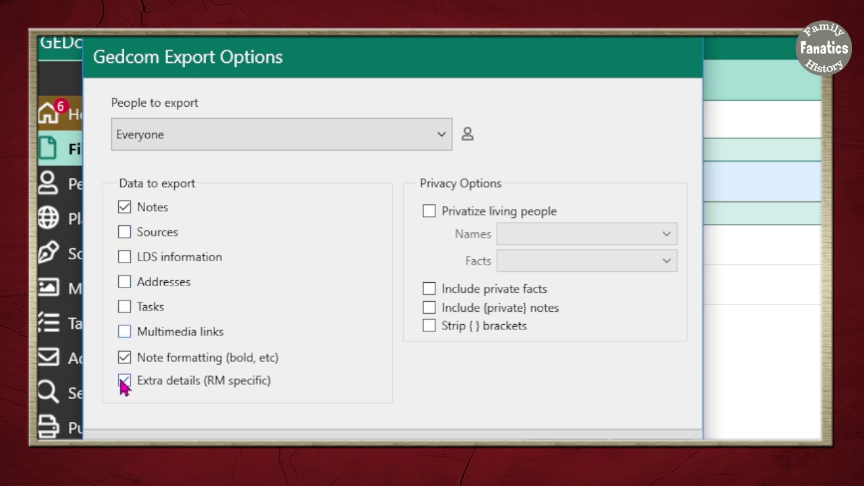
pyautogui.click(123, 359)
pyautogui.click(125, 383)
pyautogui.click(121, 206)
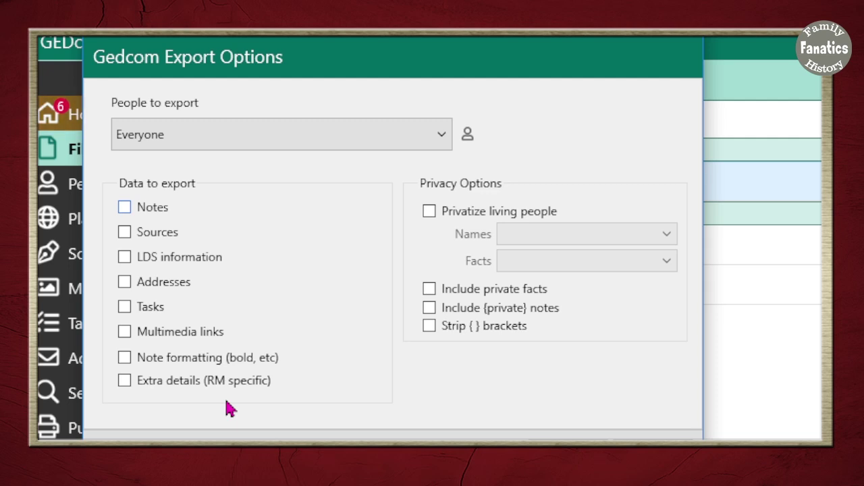
# Step: Privatize living people in the export, with names shown as "Living" and facts limited to Place only
pyautogui.click(429, 211)
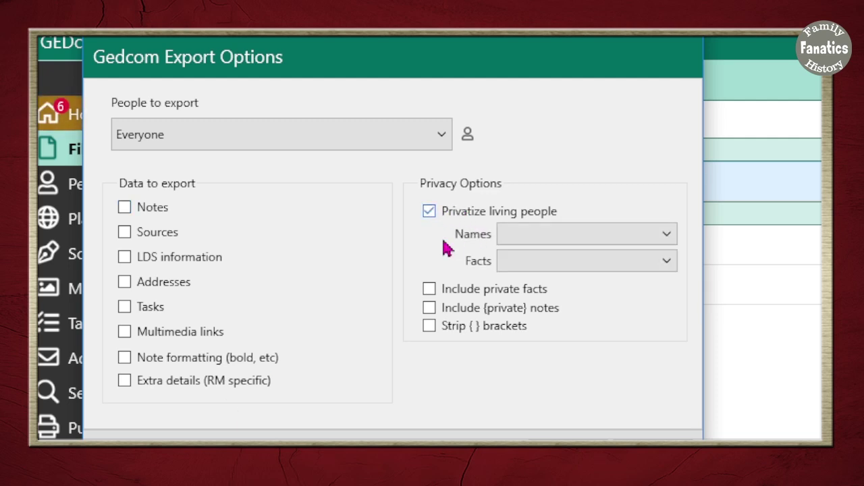
pyautogui.click(550, 243)
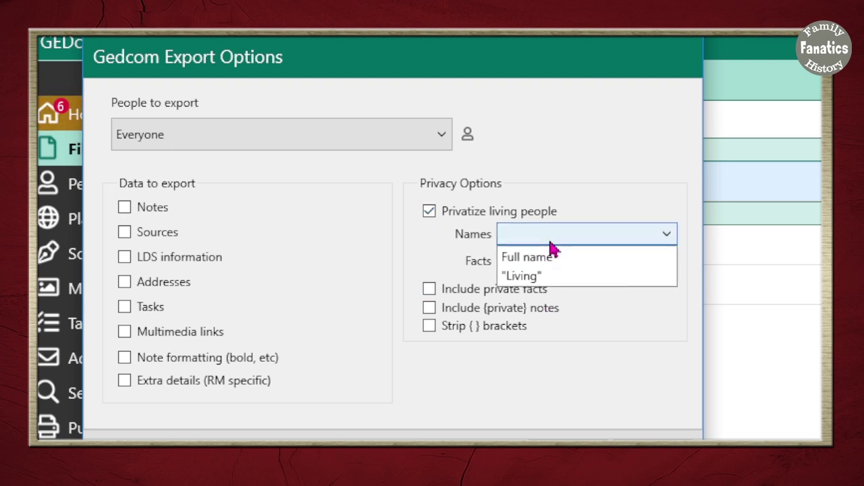
pyautogui.click(545, 276)
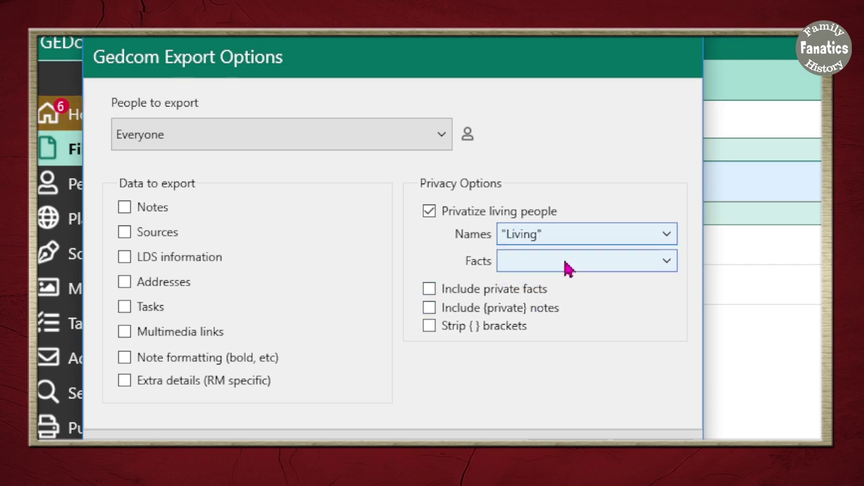
pyautogui.click(569, 264)
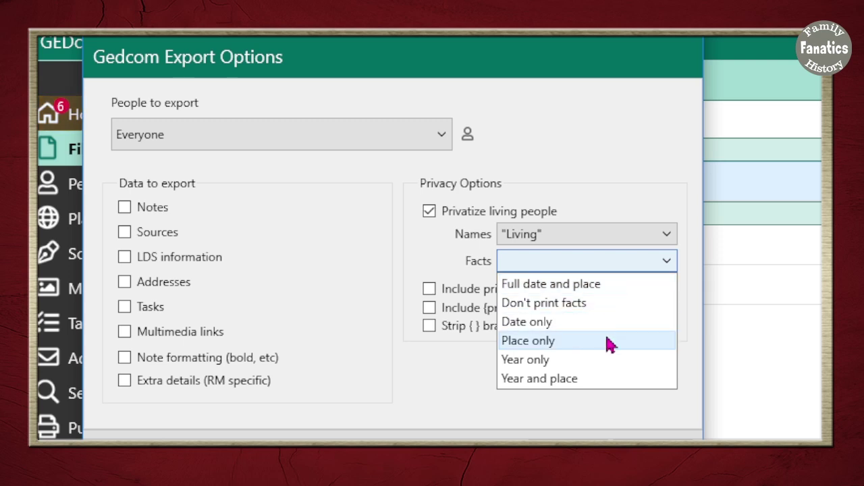
pyautogui.click(591, 351)
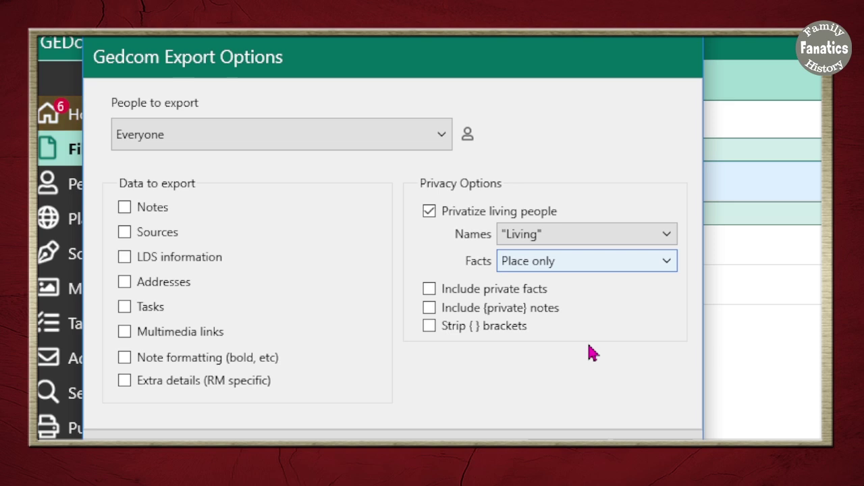
pyautogui.click(581, 258)
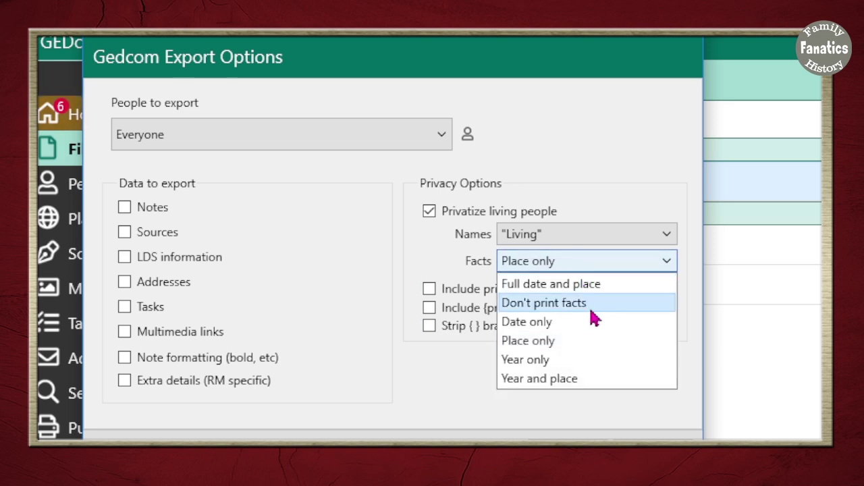
pyautogui.click(590, 311)
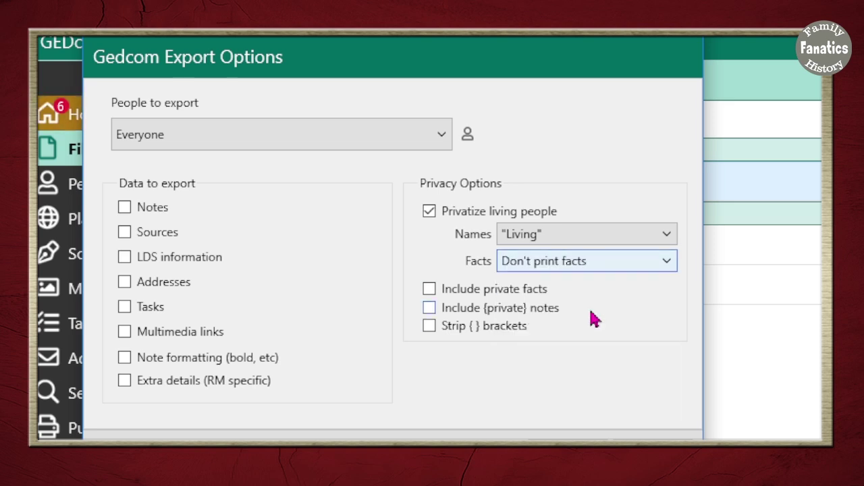
pyautogui.click(602, 272)
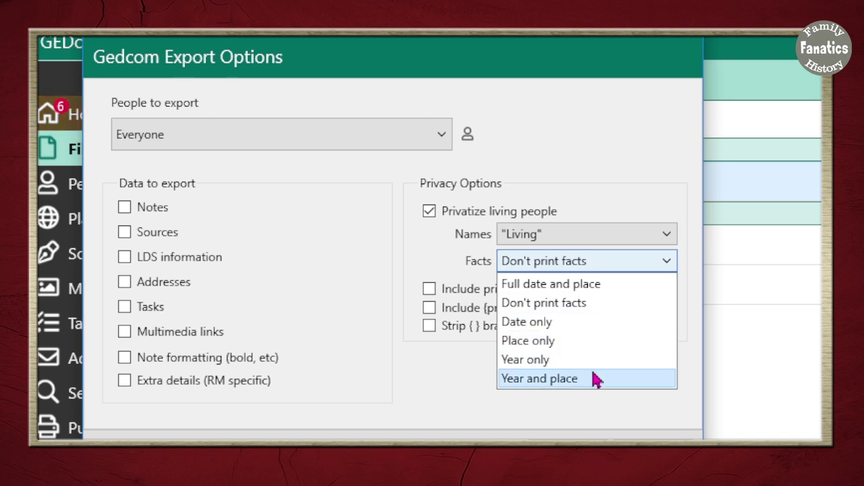
pyautogui.click(580, 341)
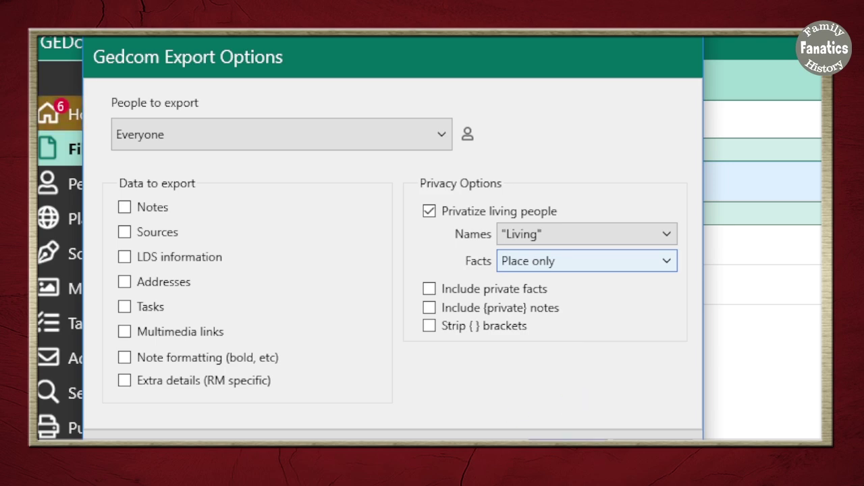
# Step: Run the export with these options and select the exported file GEDcom for GEDmatch2.ged in its folder
pyautogui.press('Return')
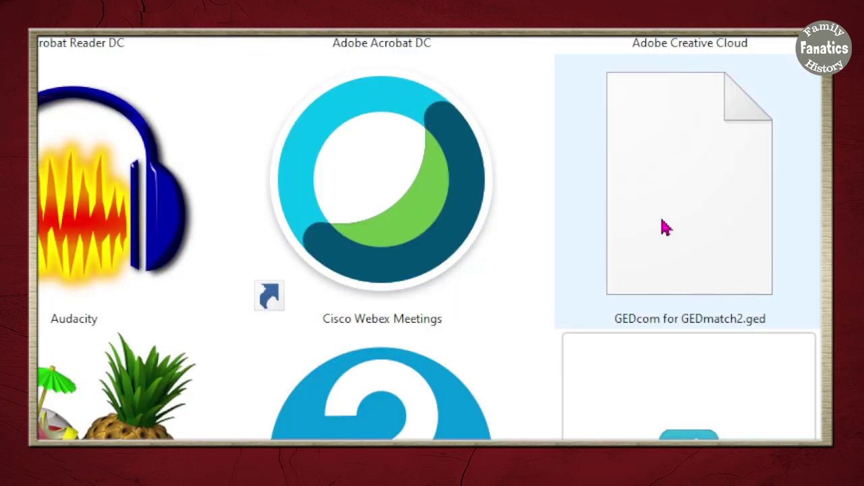
pyautogui.click(665, 228)
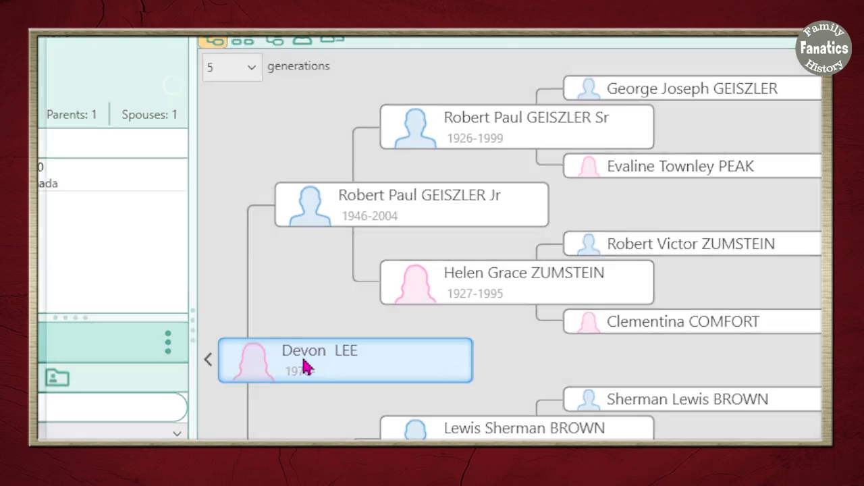
# Step: Open the record of the pedigree's root person and replace the given name with LIVING
pyautogui.doubleClick(303, 365)
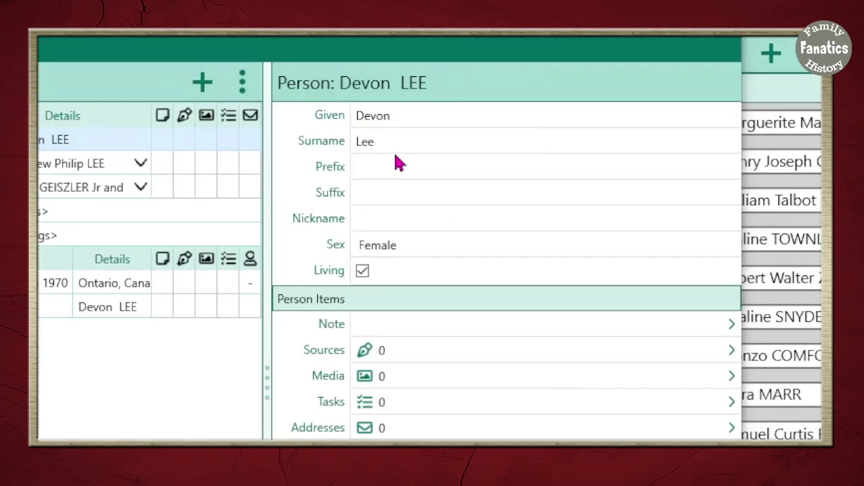
pyautogui.click(410, 118)
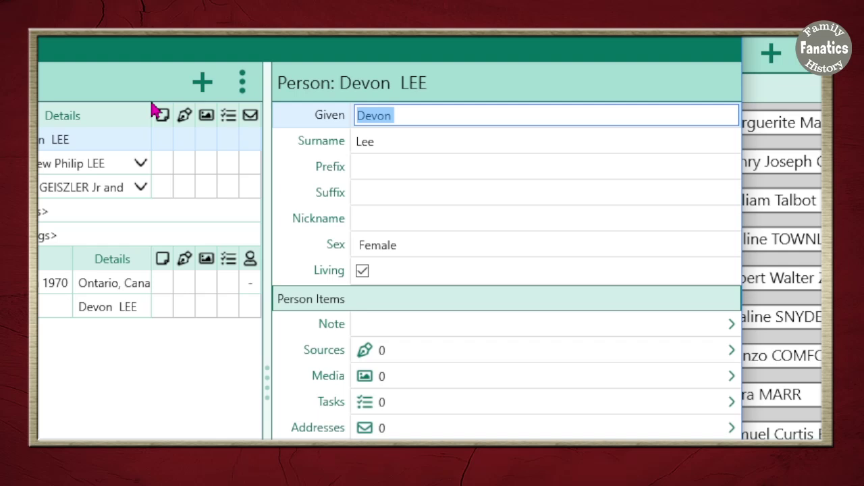
pyautogui.write('LIVING')
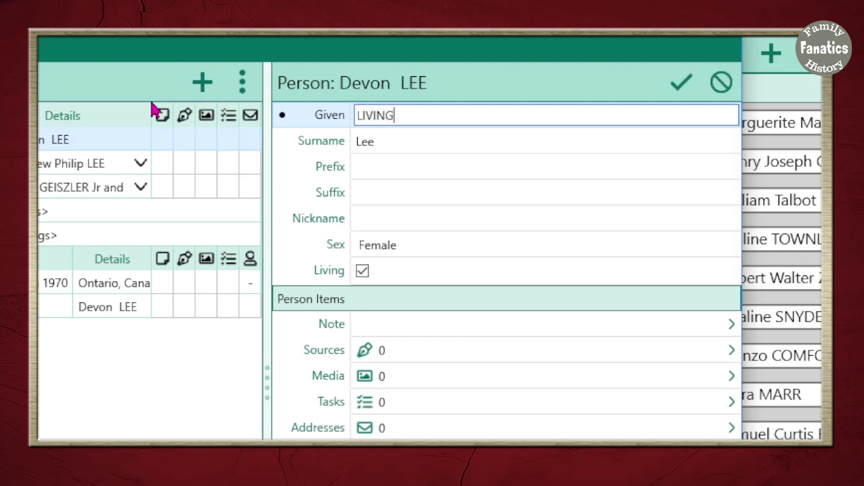
pyautogui.moveTo(466, 120); pyautogui.dragTo(124, 108)
pyautogui.write('PRIVATE')
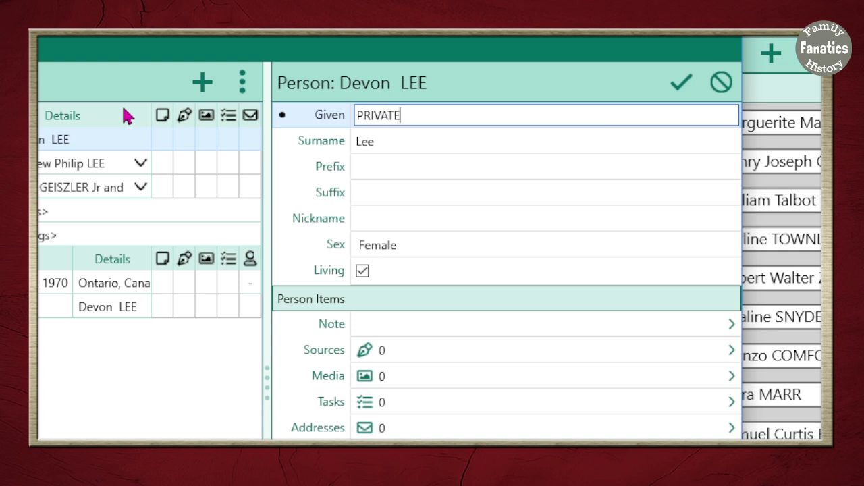
pyautogui.moveTo(420, 118); pyautogui.dragTo(311, 120)
pyautogui.write('living')
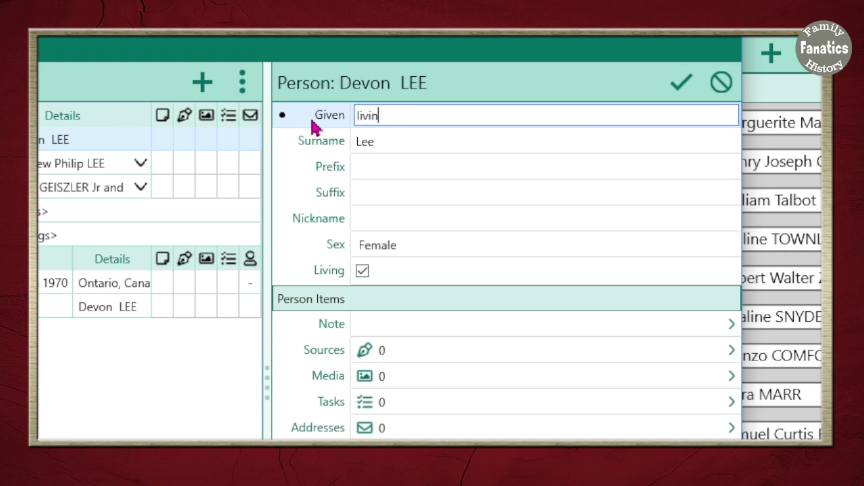
pyautogui.press('BackSpace')
pyautogui.press('BackSpace')
pyautogui.press('BackSpace')
pyautogui.press('BackSpace')
pyautogui.press('BackSpace')
pyautogui.press('BackSpace')
pyautogui.write('LIVING')
# Step: Save the given name, reduce the person's birth date to the year only and the birthplace to Canada, and save the birth fact
pyautogui.click(677, 94)
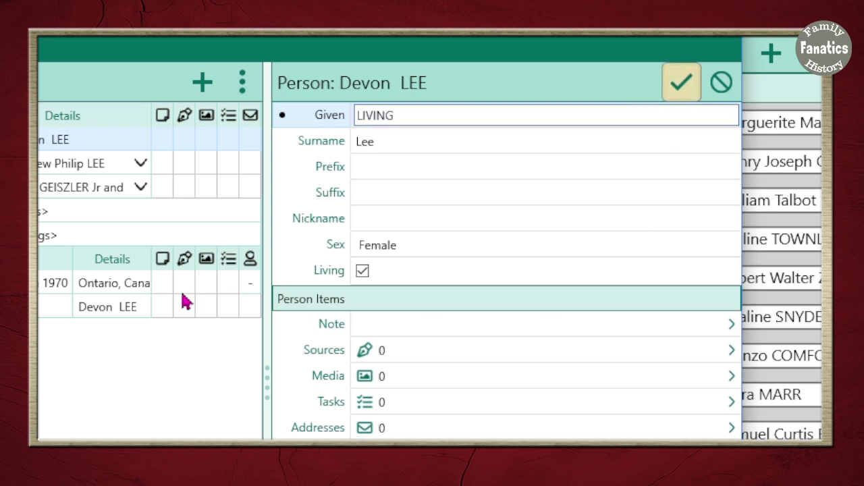
pyautogui.click(53, 282)
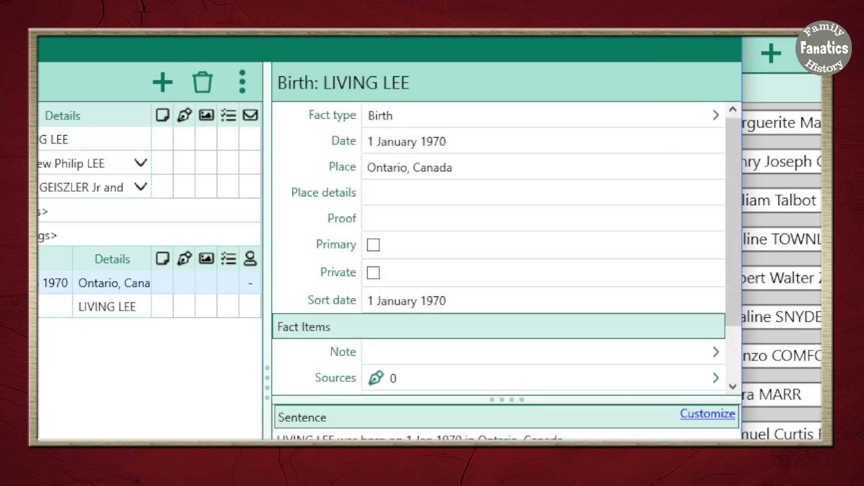
pyautogui.click(486, 144)
pyautogui.write('1970')
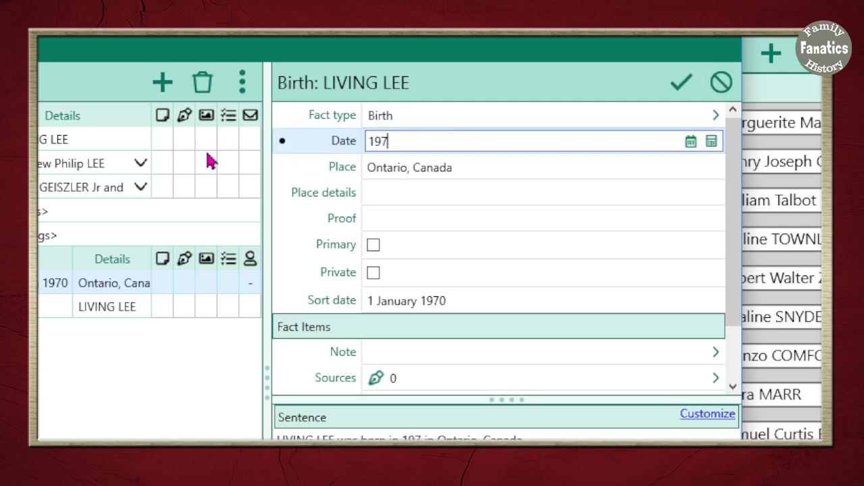
pyautogui.doubleClick(390, 167)
pyautogui.press('BackSpace')
pyautogui.press('Delete')
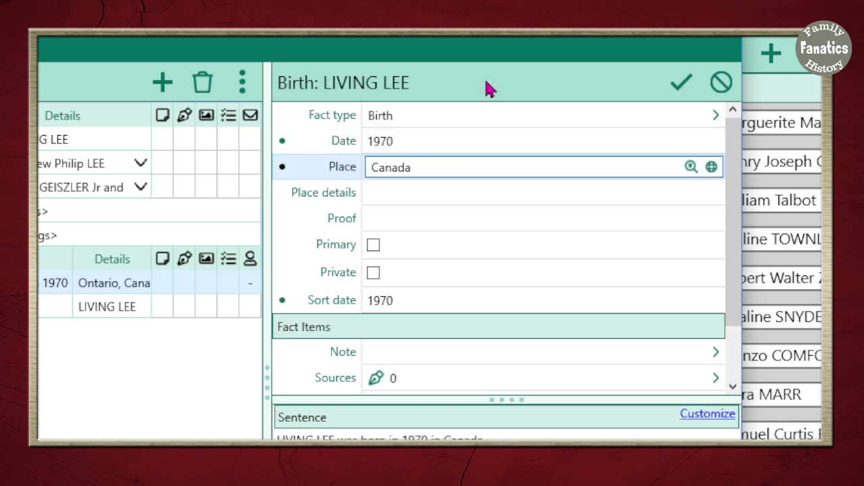
pyautogui.click(682, 86)
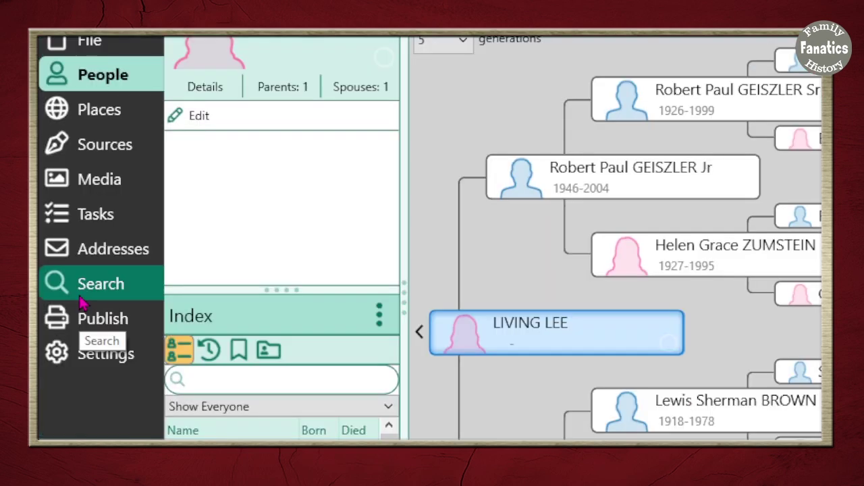
# Step: Run an advanced search of the family tree for people whose Living flag is true
pyautogui.click(81, 301)
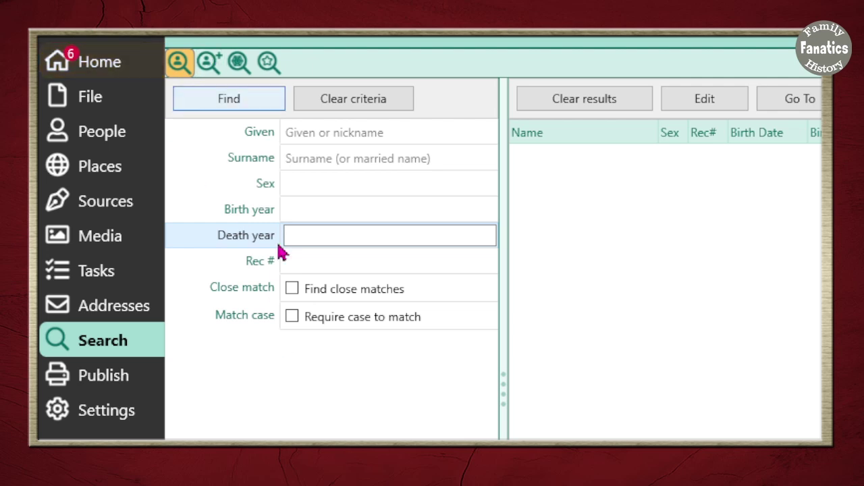
pyautogui.click(209, 64)
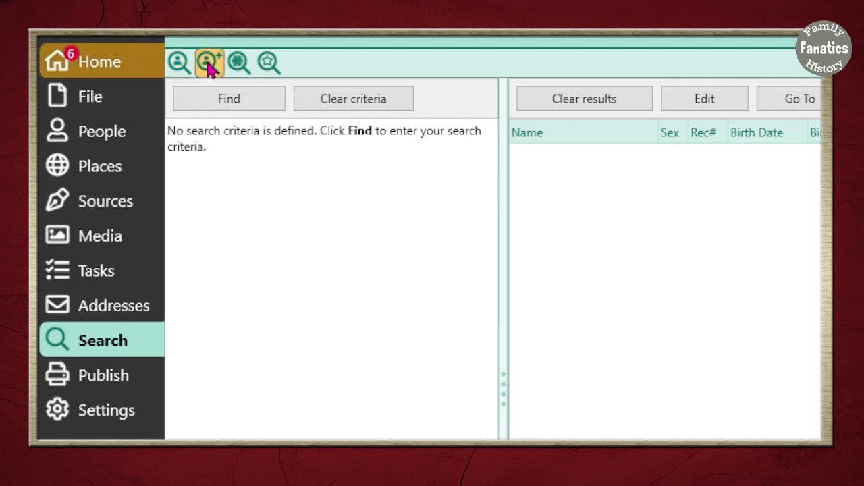
pyautogui.click(223, 107)
pyautogui.click(287, 127)
pyautogui.moveTo(305, 152); pyautogui.dragTo(308, 214)
pyautogui.click(209, 261)
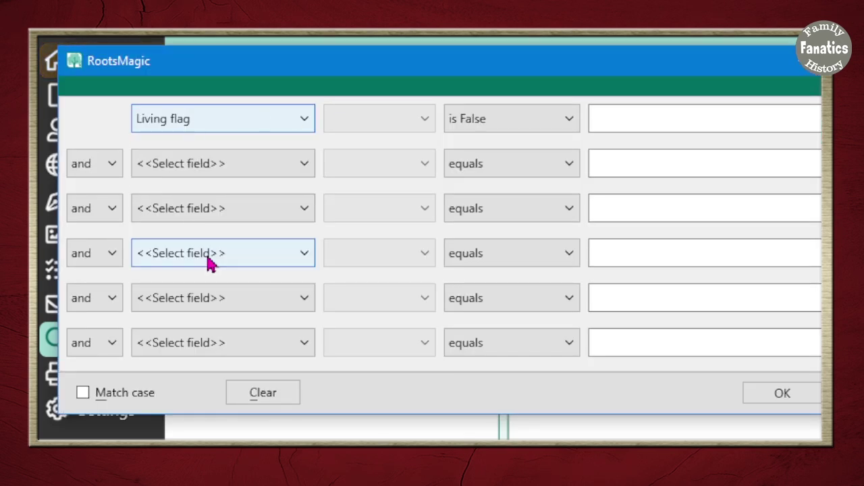
pyautogui.click(533, 123)
pyautogui.click(523, 161)
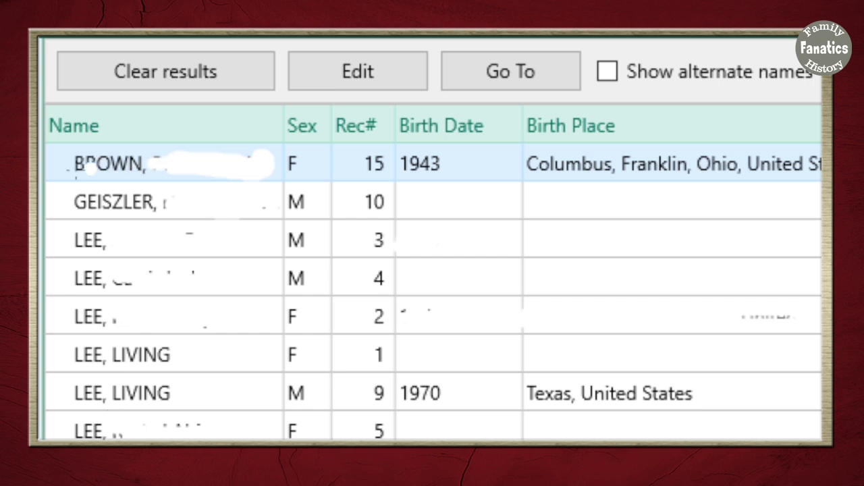
pyautogui.moveTo(462, 82)
pyautogui.mouseDown()
pyautogui.moveTo(592, 40)
pyautogui.moveTo(504, 99)
pyautogui.mouseUp()
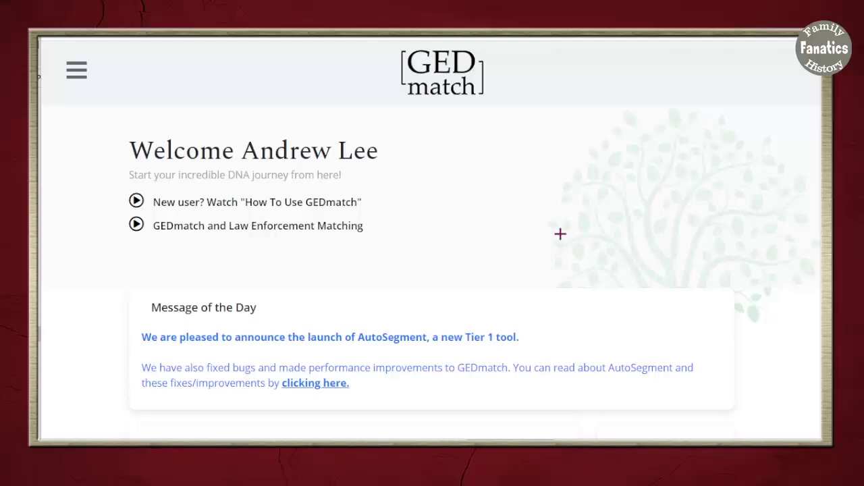
# Step: Switch to the GEDmatch website, open its family tree (GEDCOM) upload page, and decline the upload walkthrough
pyautogui.scroll(-8, 432, 270)
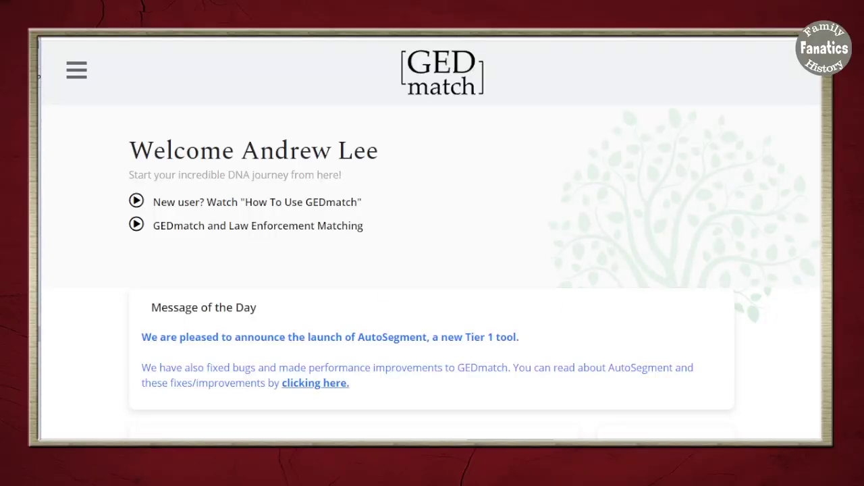
pyautogui.scroll(-10, 432, 270)
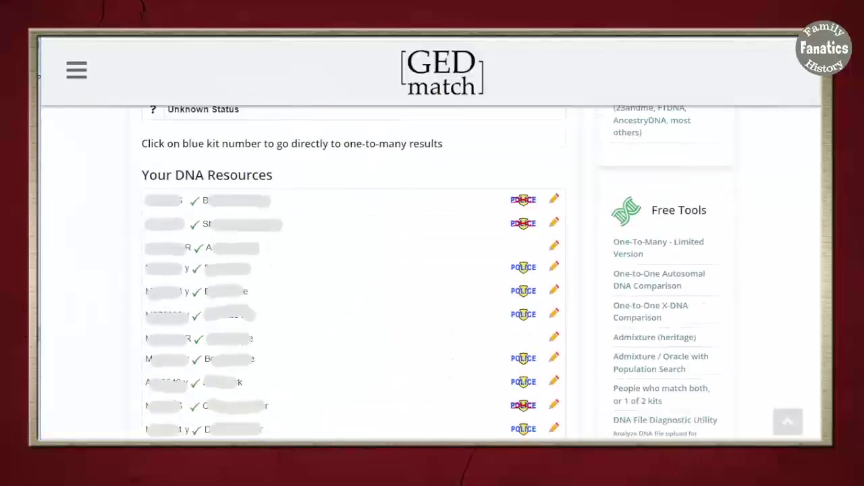
pyautogui.scroll(-10, 432, 270)
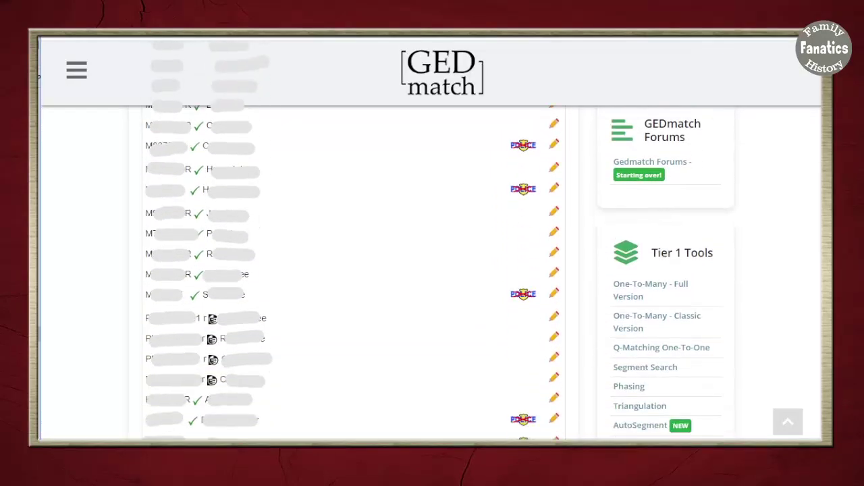
pyautogui.moveTo(821, 252); pyautogui.dragTo(821, 254)
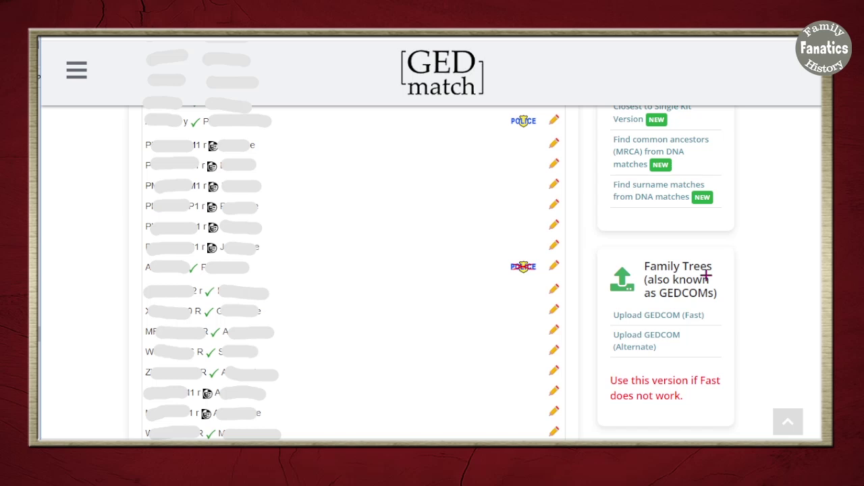
pyautogui.moveTo(642, 294)
pyautogui.mouseDown()
pyautogui.moveTo(615, 289)
pyautogui.moveTo(631, 339)
pyautogui.moveTo(725, 328)
pyautogui.moveTo(678, 289)
pyautogui.moveTo(625, 286)
pyautogui.mouseUp()
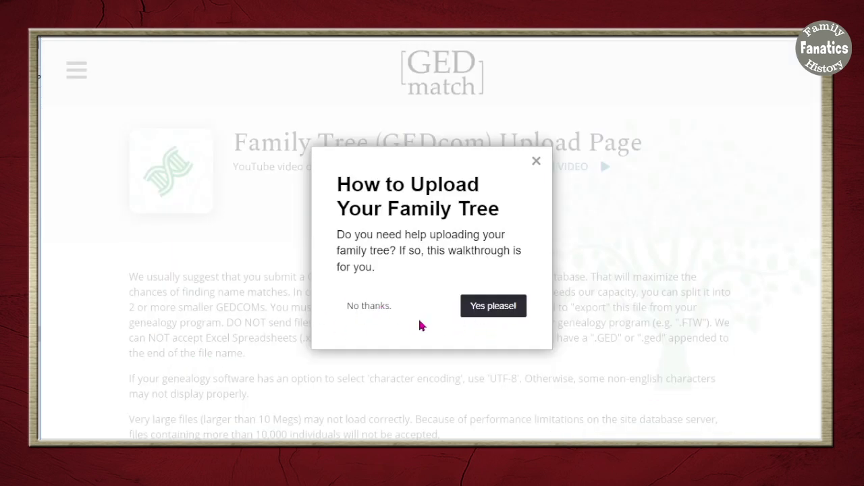
pyautogui.click(396, 315)
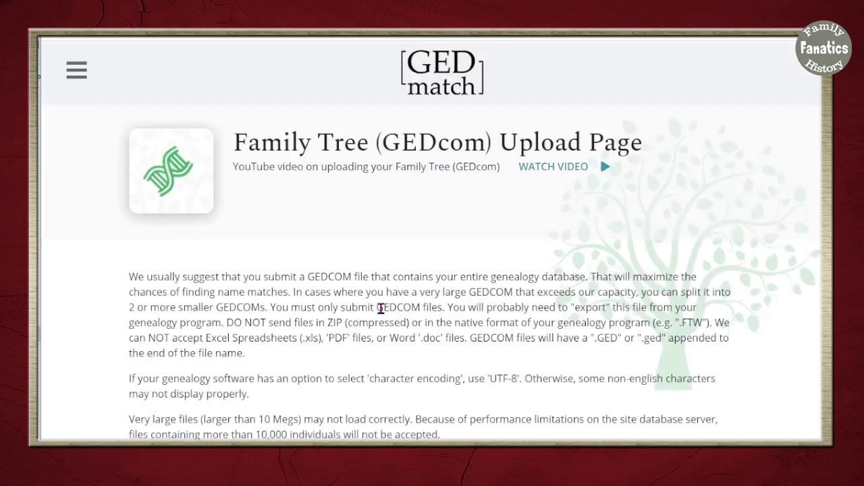
# Step: Name the GEDCOM with the descendant's first name plus "Practice" and select the DL-a2 DNA kit for the reference person
pyautogui.scroll(-2, 430, 270)
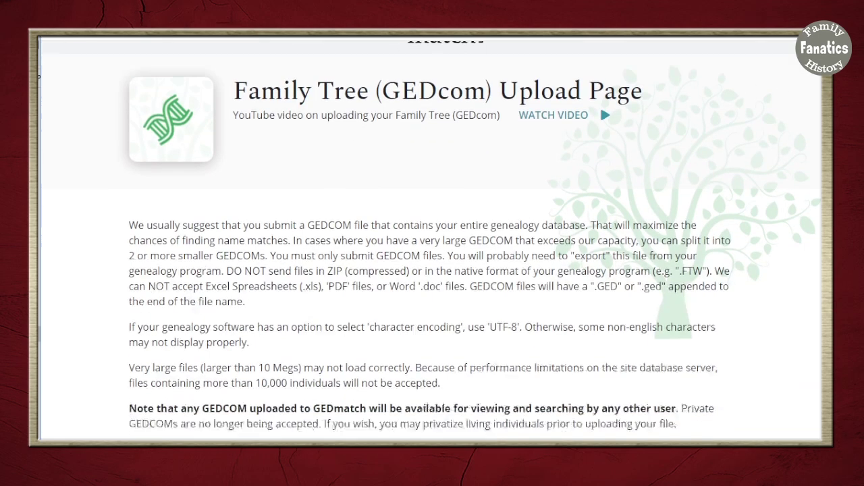
pyautogui.scroll(2, 430, 270)
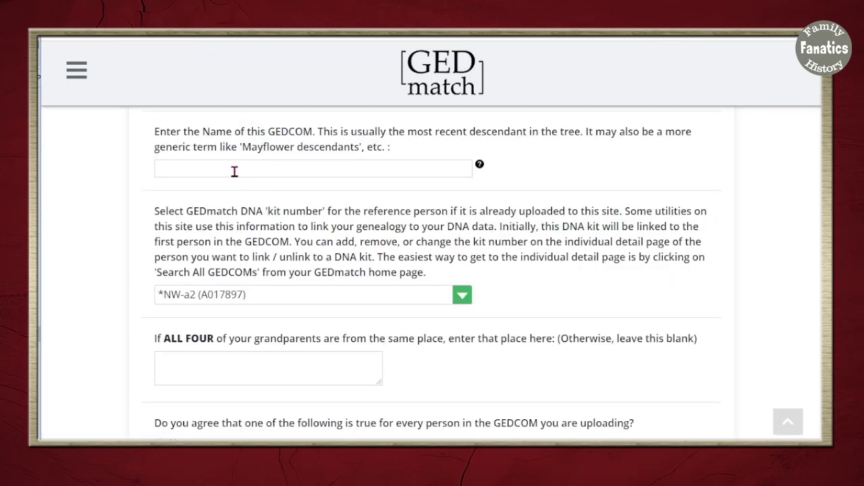
pyautogui.click(229, 168)
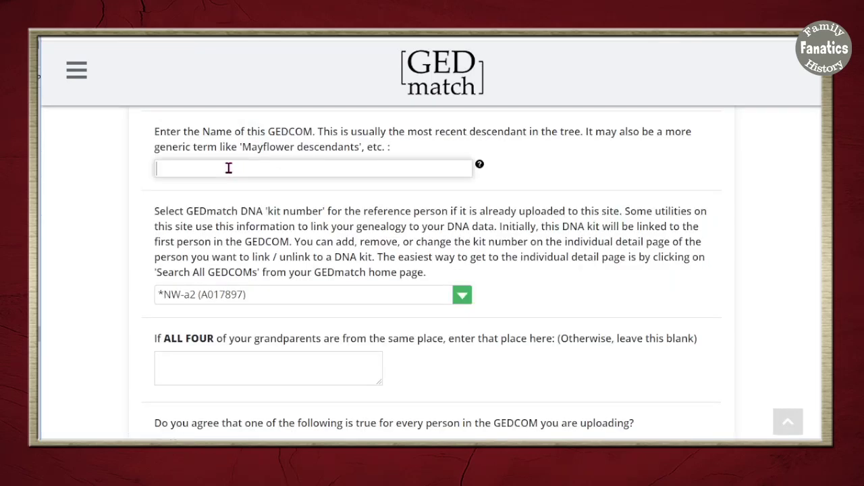
pyautogui.write('Devon Practice')
pyautogui.click(341, 295)
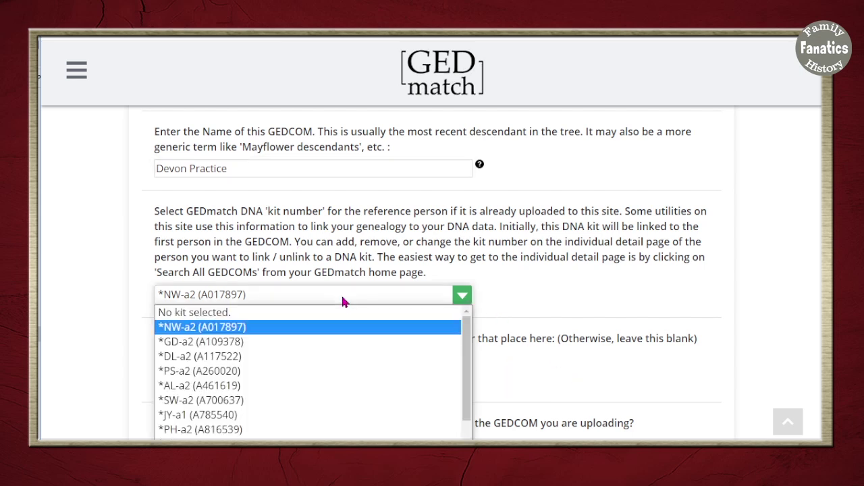
pyautogui.click(298, 358)
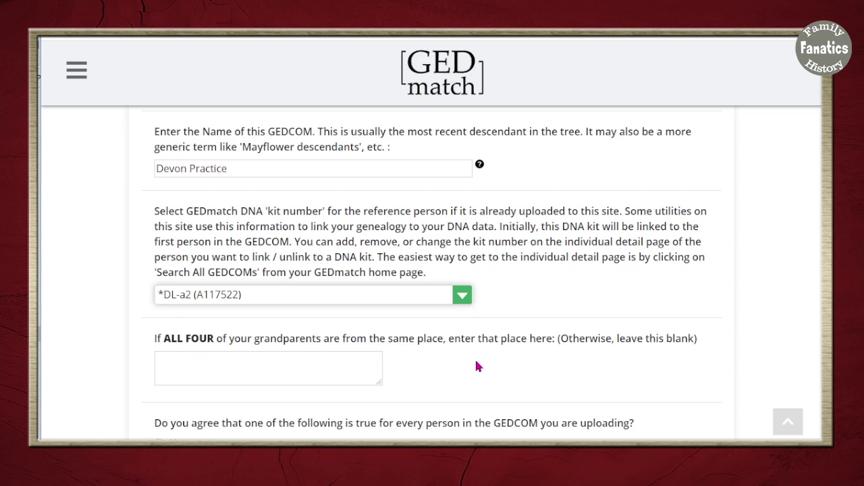
# Step: Agree with Yes that every person in the GEDCOM is authorized to be shown, not alive, or privatized
pyautogui.scroll(-2, 476, 366)
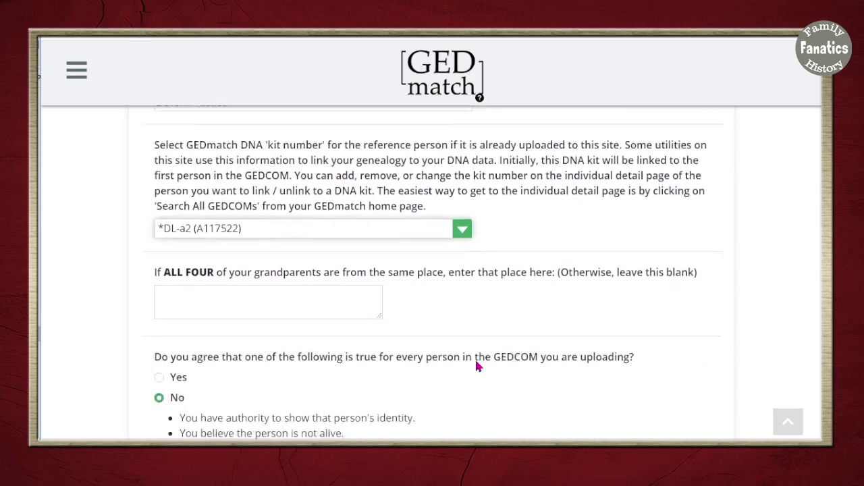
pyautogui.scroll(2, 442, 291)
pyautogui.scroll(-3, 442, 320)
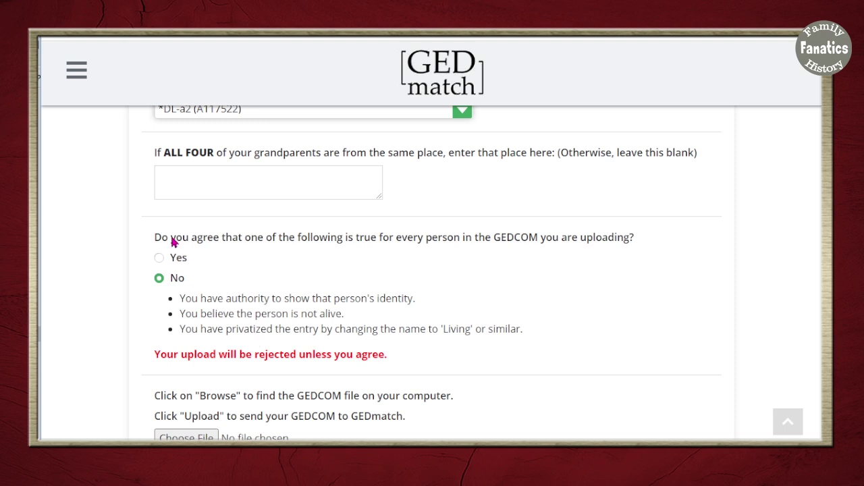
pyautogui.click(159, 259)
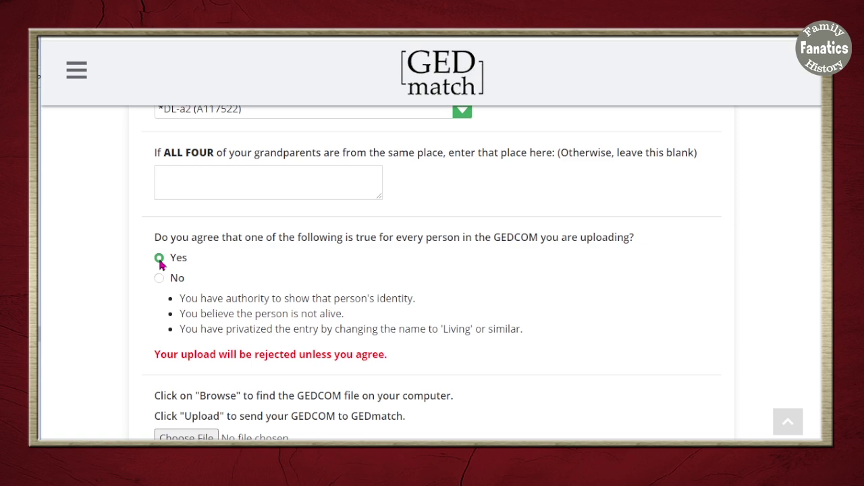
# Step: Choose the file GEDcom for GEDmatch.ged from the Desktop and upload it to GEDmatch
pyautogui.scroll(-2, 422, 380)
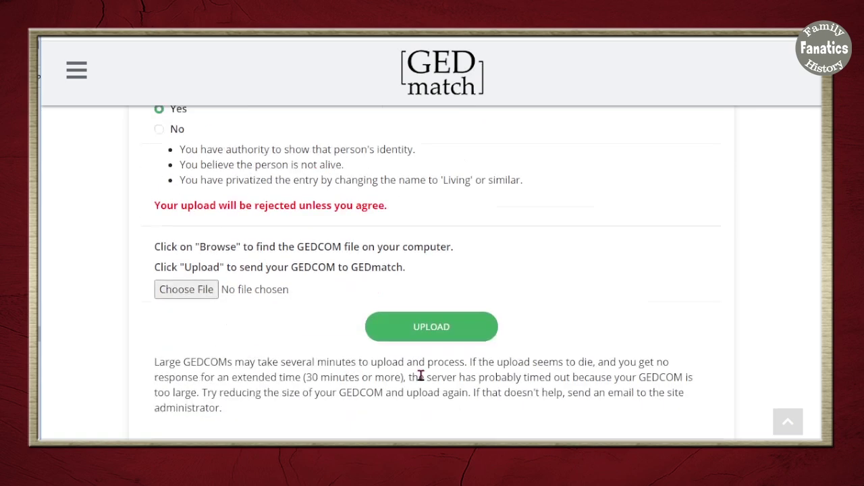
pyautogui.click(189, 282)
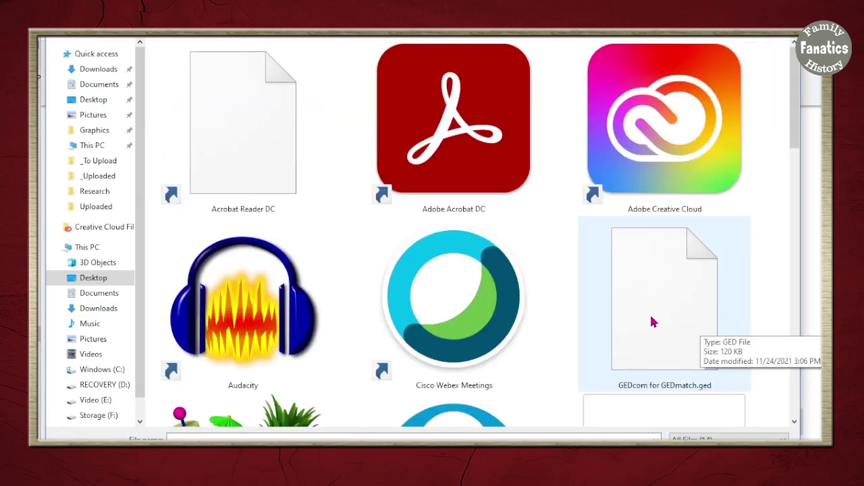
pyautogui.click(677, 298)
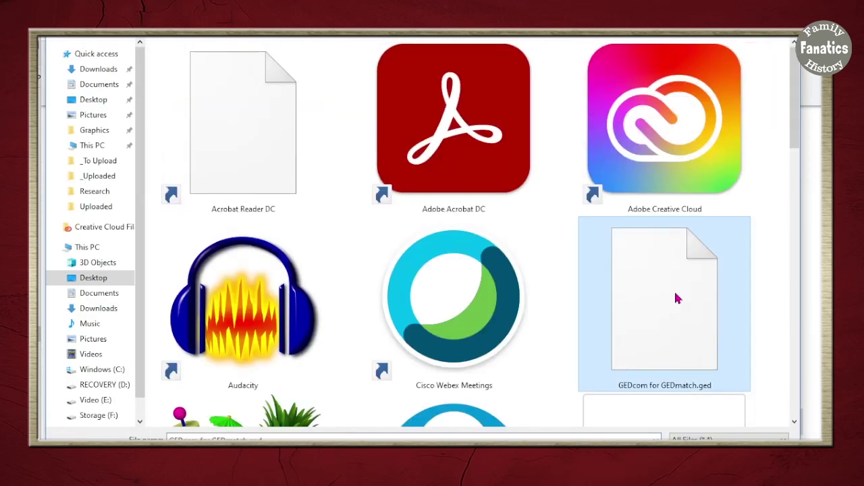
pyautogui.doubleClick(681, 300)
pyautogui.click(434, 325)
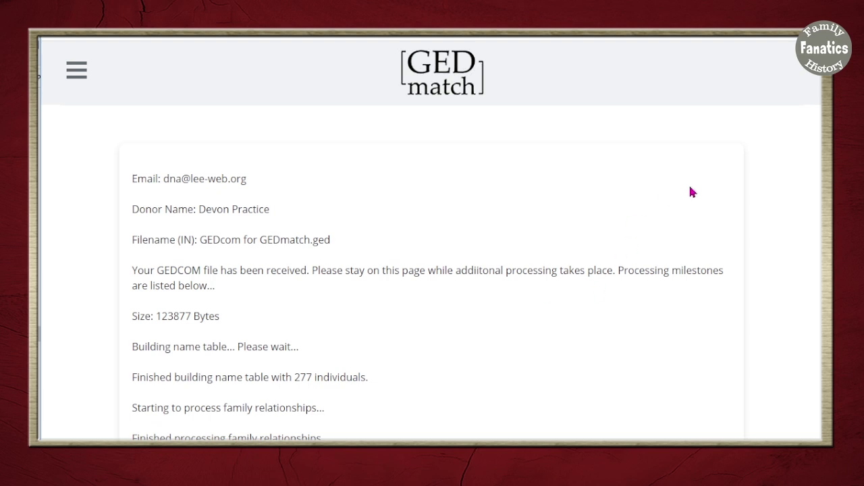
# Step: Read through the upload's processing report and open the detail page of the Living point person
pyautogui.scroll(-3, 432, 270)
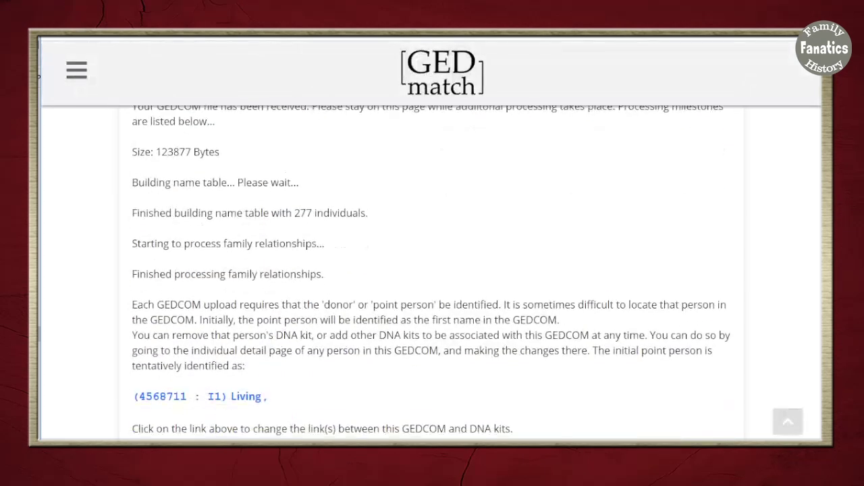
pyautogui.scroll(-2, 432, 270)
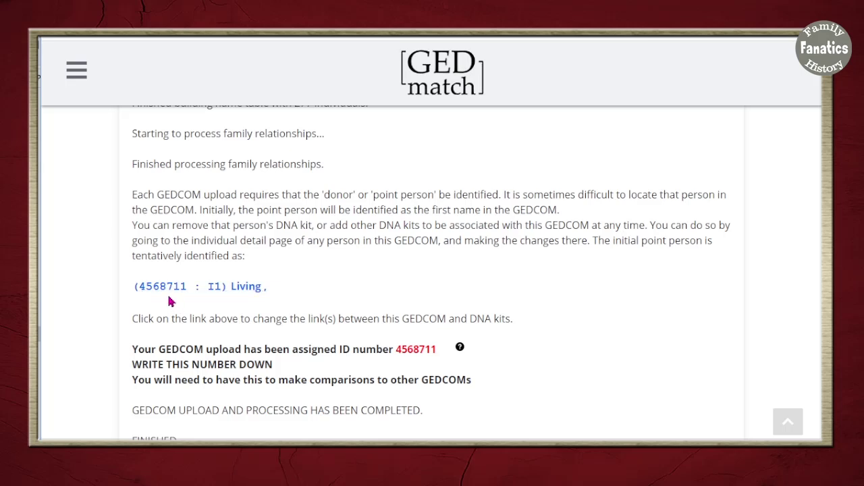
pyautogui.click(254, 288)
# Step: Review the Living person's parents, children and linked DNA kits, plus the options for adding a kit and setting the Point Person
pyautogui.scroll(-3, 473, 257)
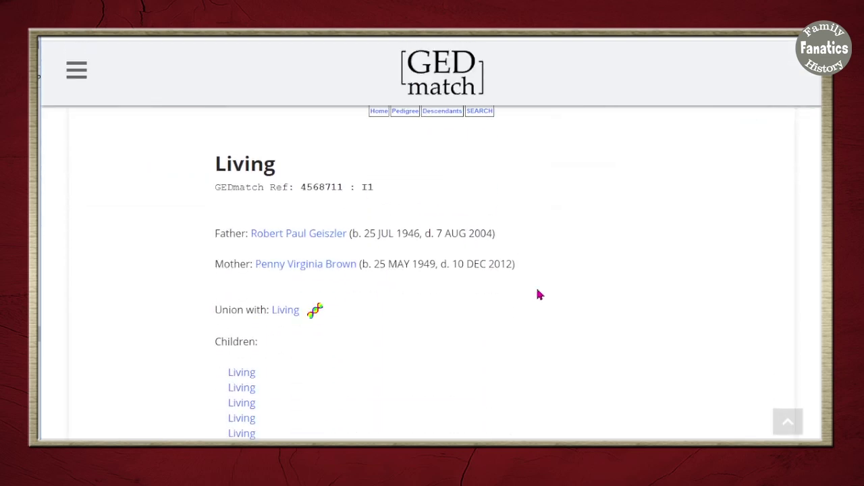
pyautogui.scroll(-1, 520, 295)
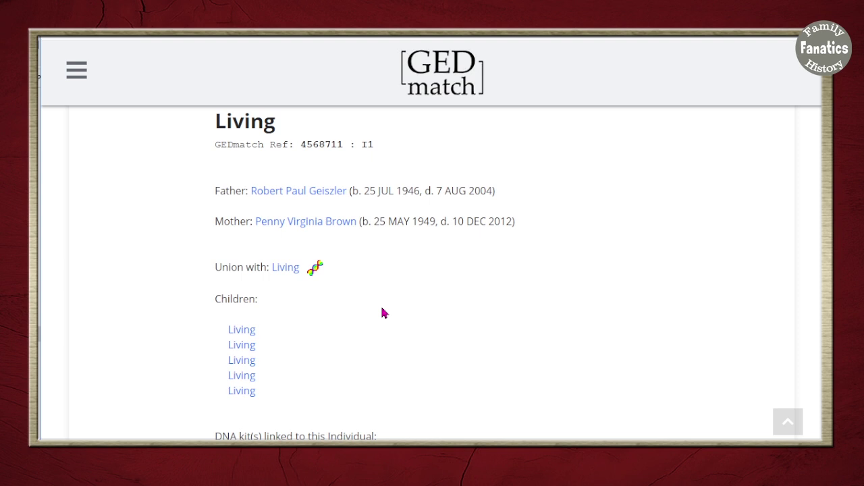
pyautogui.scroll(-2, 398, 284)
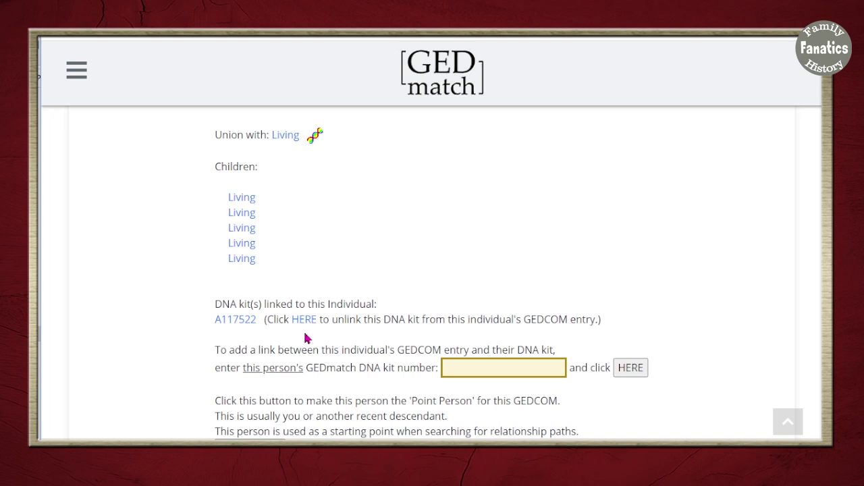
pyautogui.click(485, 369)
pyautogui.scroll(-2, 426, 302)
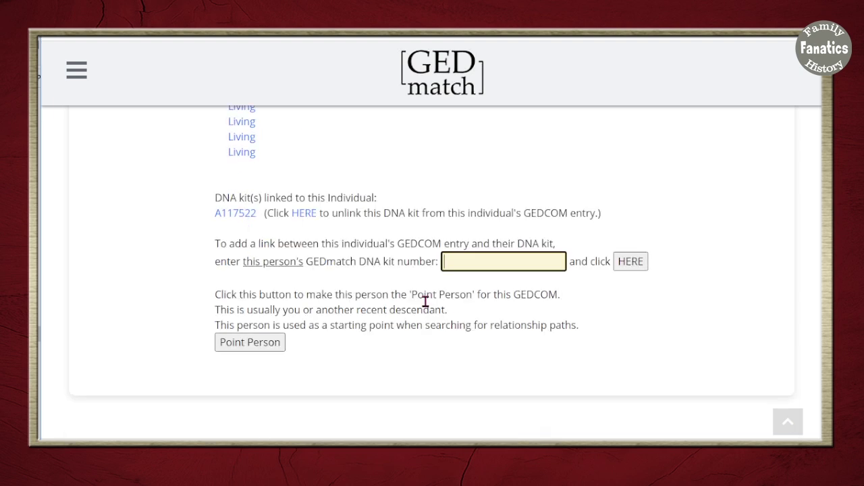
# Step: Open the Living person's pedigree and examine how living and deceased ancestors are displayed
pyautogui.scroll(6, 425, 301)
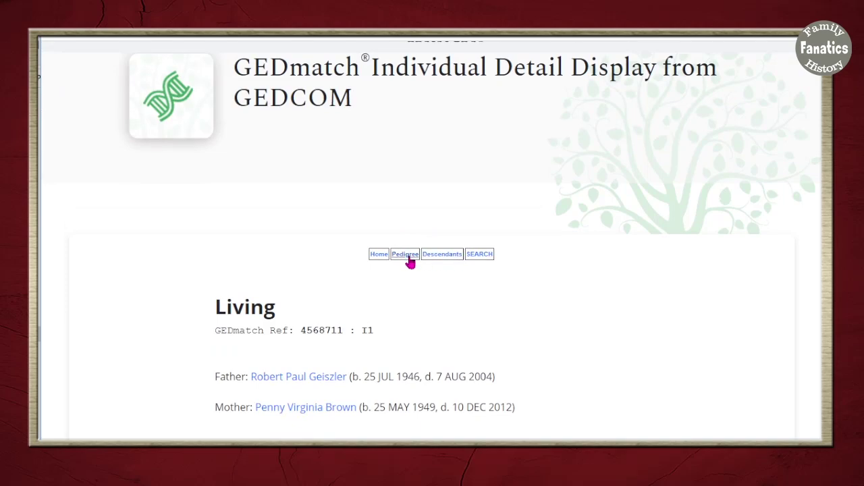
pyautogui.click(409, 255)
pyautogui.scroll(-7, 230, 286)
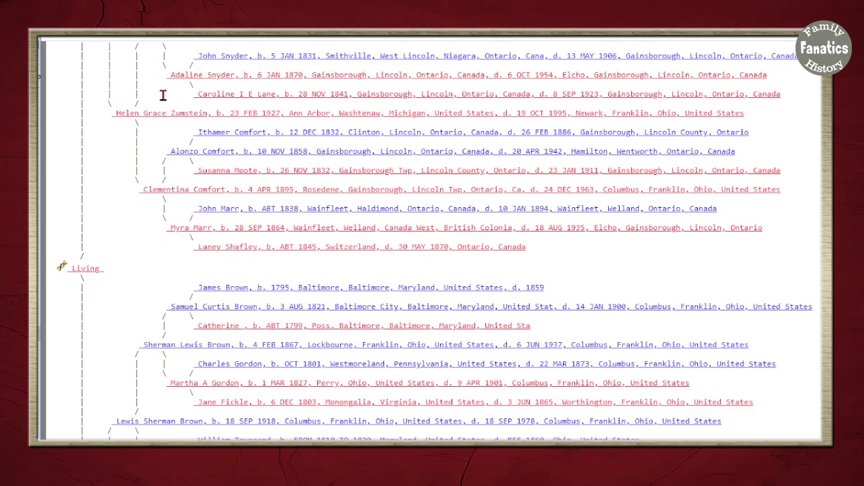
pyautogui.scroll(1, 149, 253)
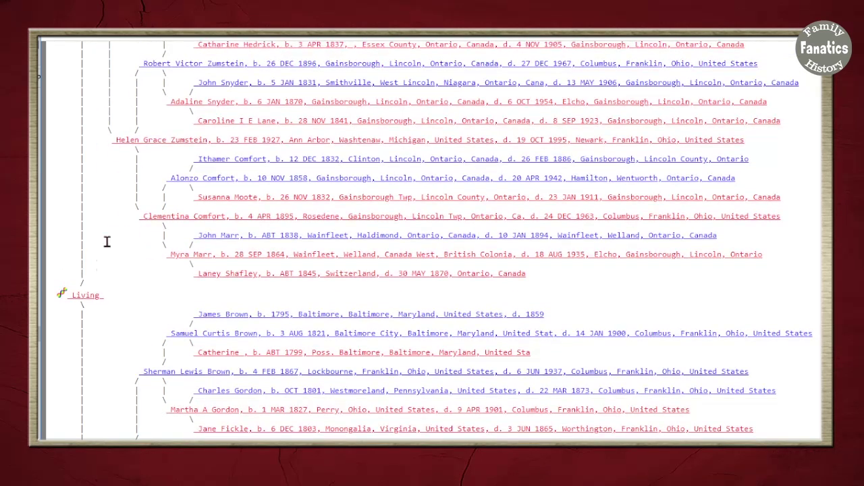